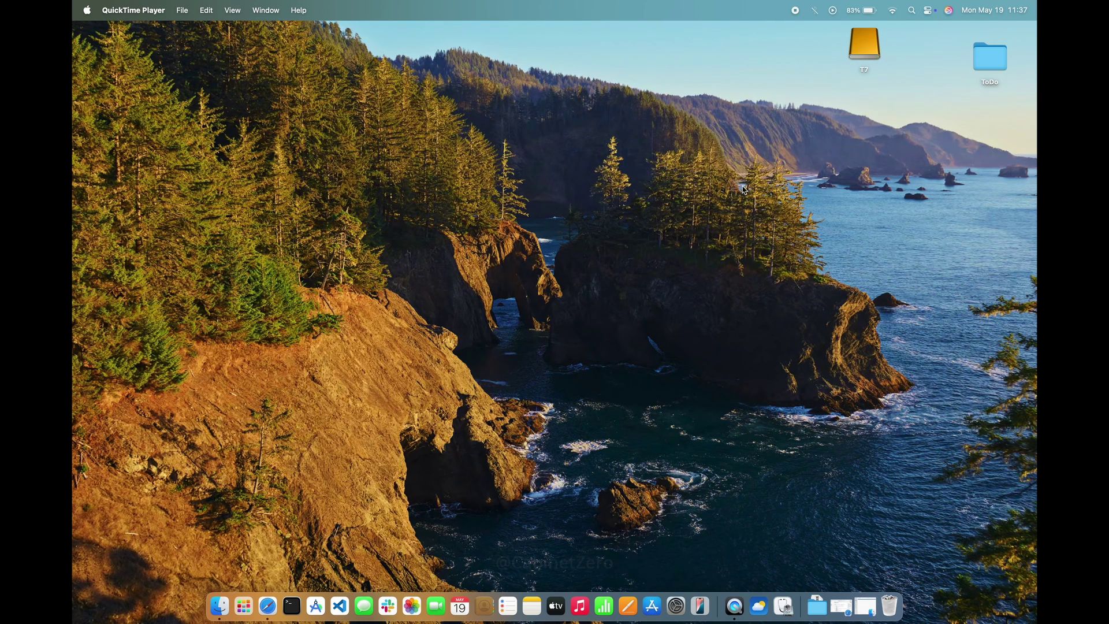
Step: Open the T7 drive to see its three files and confirm in Get Info that it is ExFAT
{"action": "double_click", "coordinate": [870, 48]}
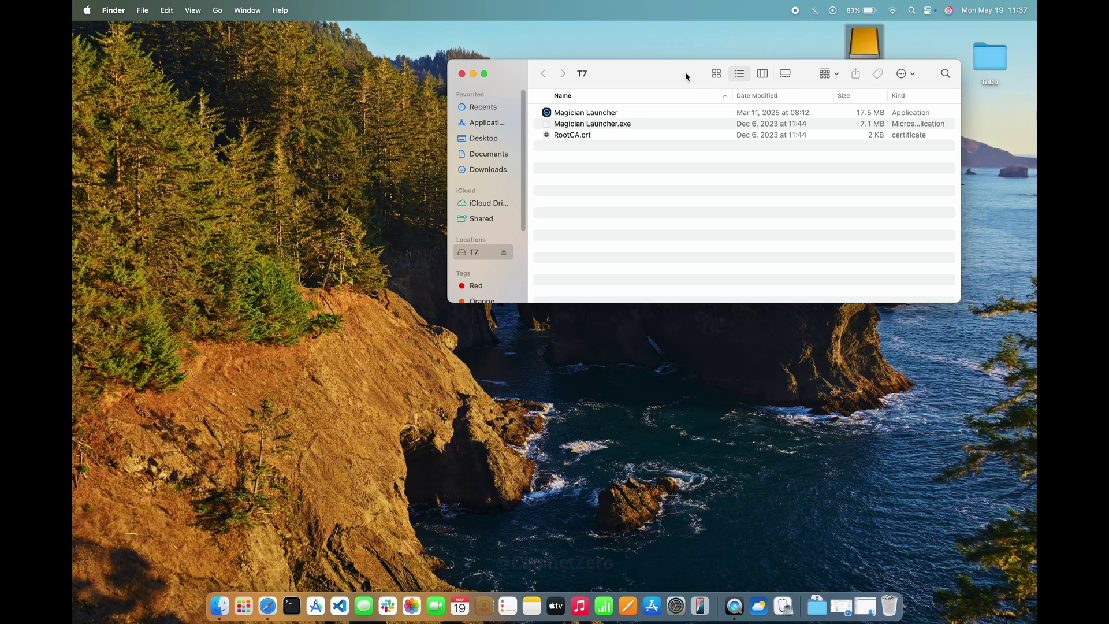
{"action": "left_click", "coordinate": [142, 10]}
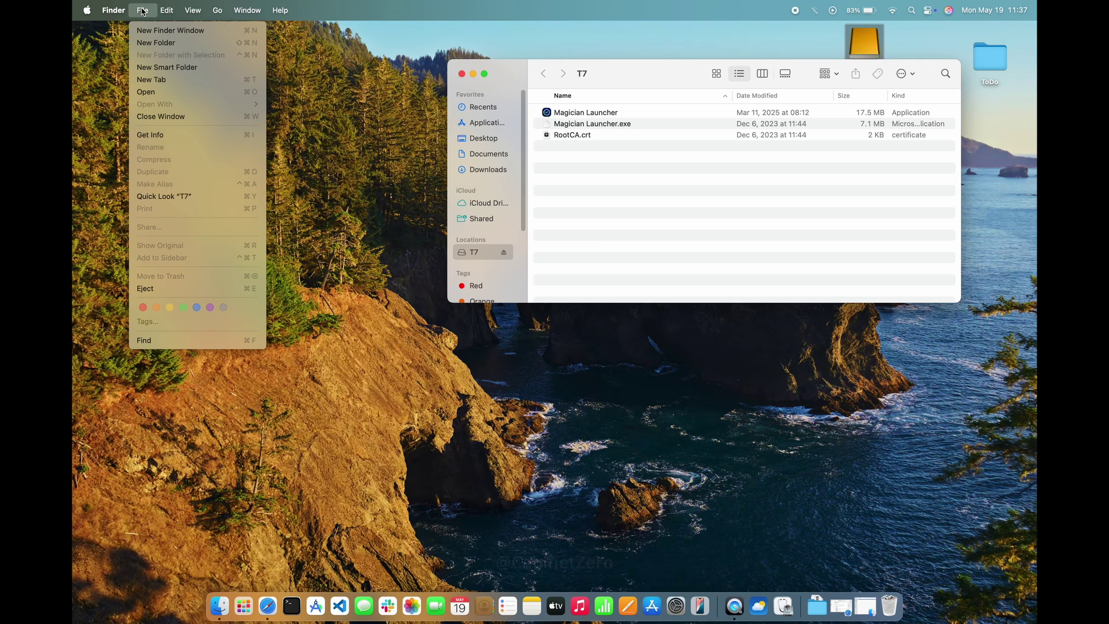
{"action": "left_click", "coordinate": [168, 141]}
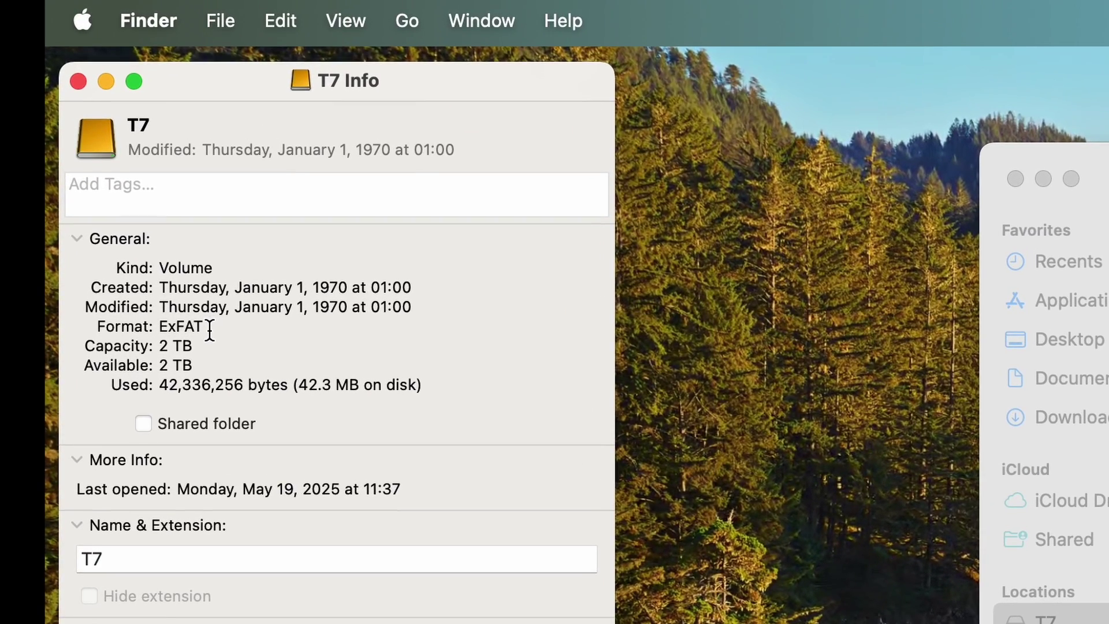
{"action": "left_click_drag", "start_coordinate": [208, 327], "coordinate": [159, 327]}
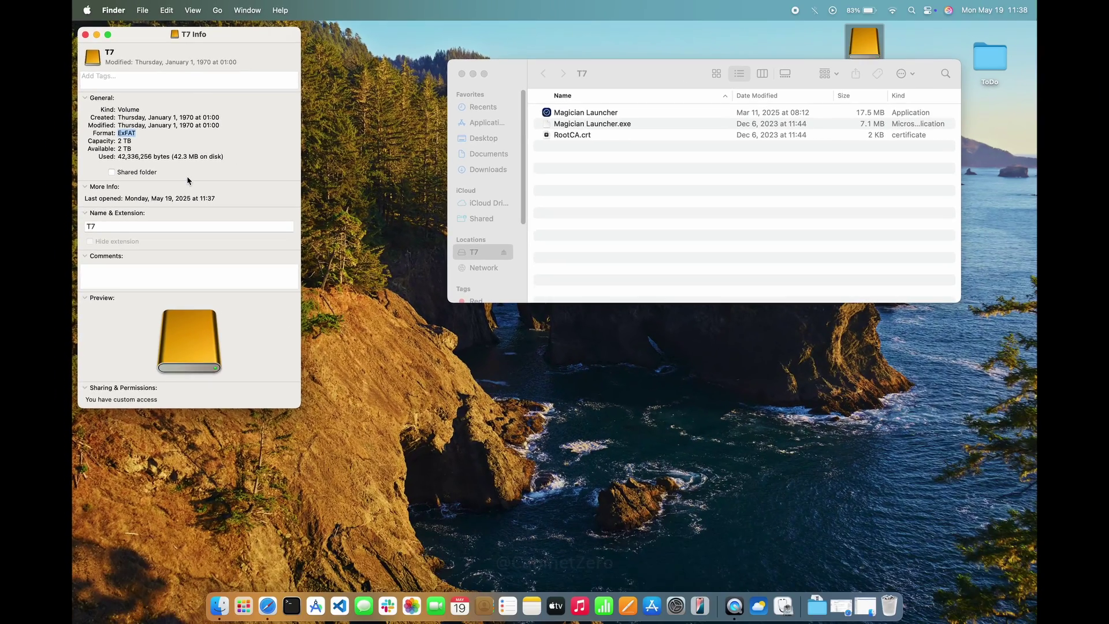
{"action": "key", "text": "super+w"}
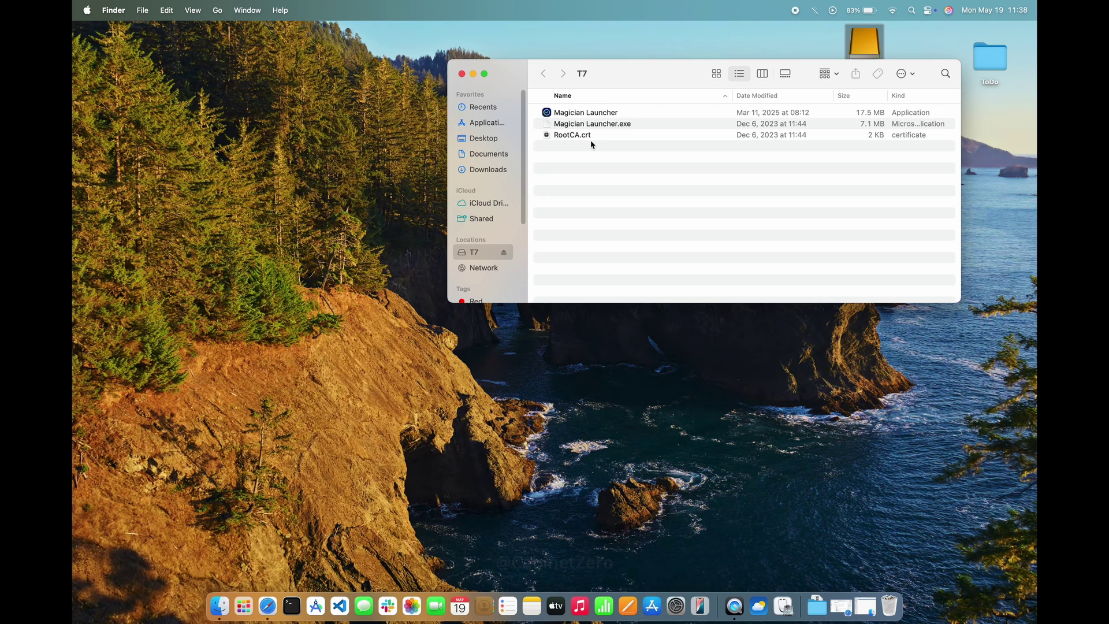
Step: Open a Desktop window and create a new folder named 'T7 Files'
{"action": "left_click_drag", "start_coordinate": [657, 81], "coordinate": [311, 134]}
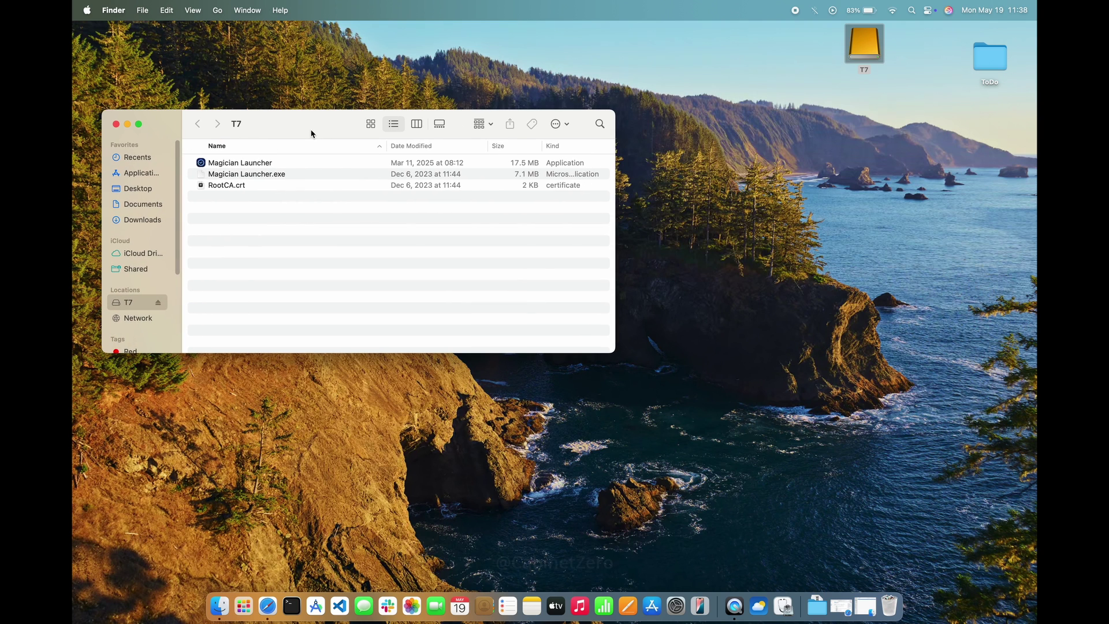
{"action": "left_click", "coordinate": [866, 606]}
{"action": "left_click", "coordinate": [817, 464]}
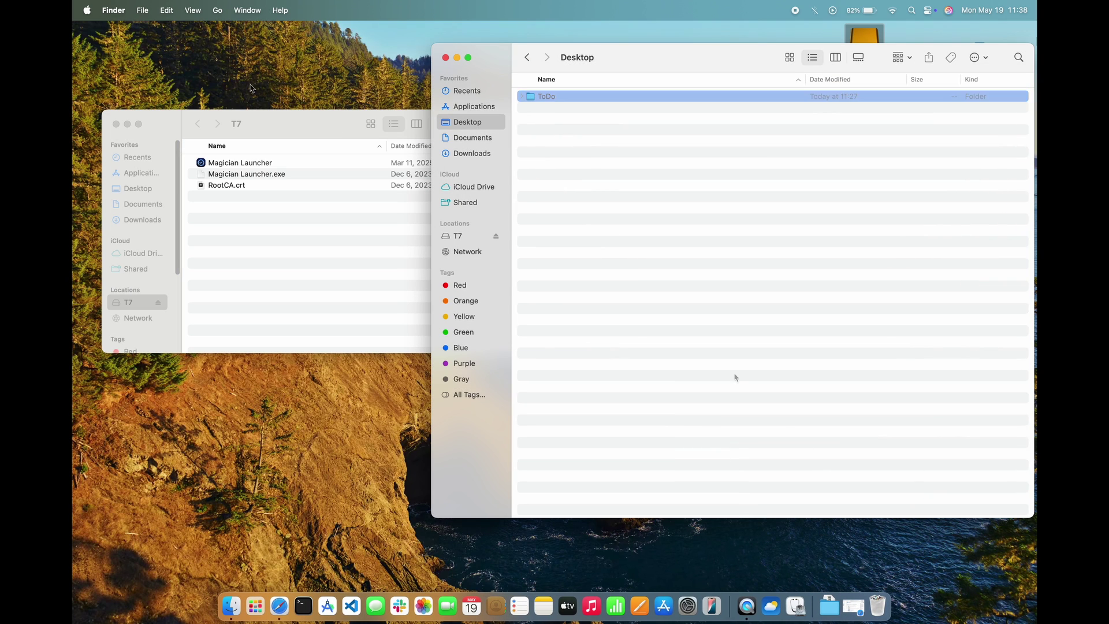
{"action": "left_click", "coordinate": [143, 10]}
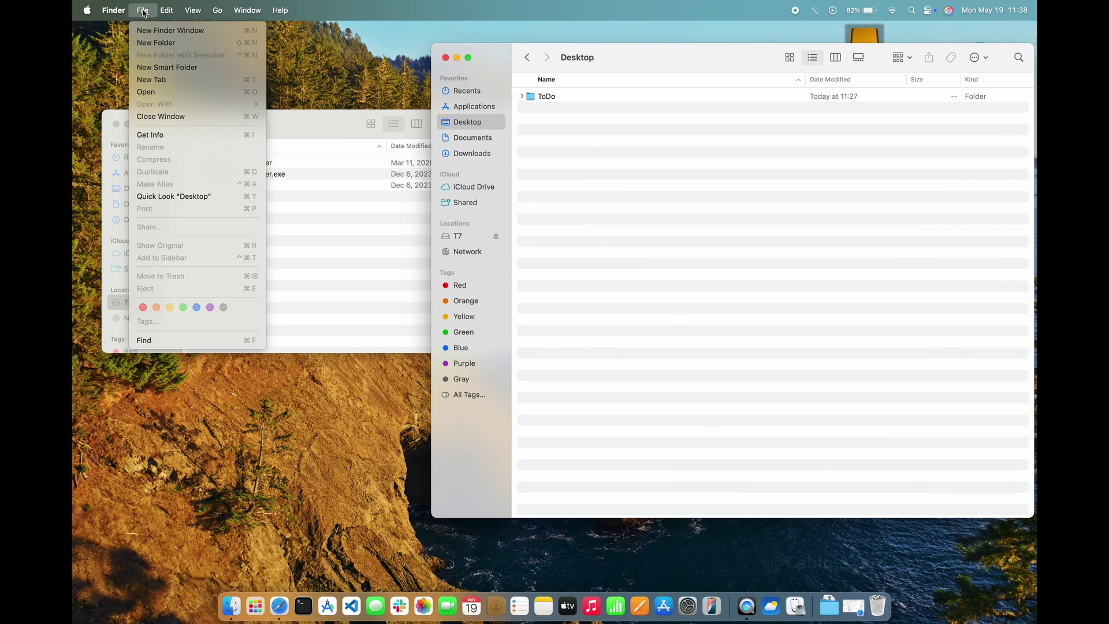
{"action": "left_click", "coordinate": [149, 44]}
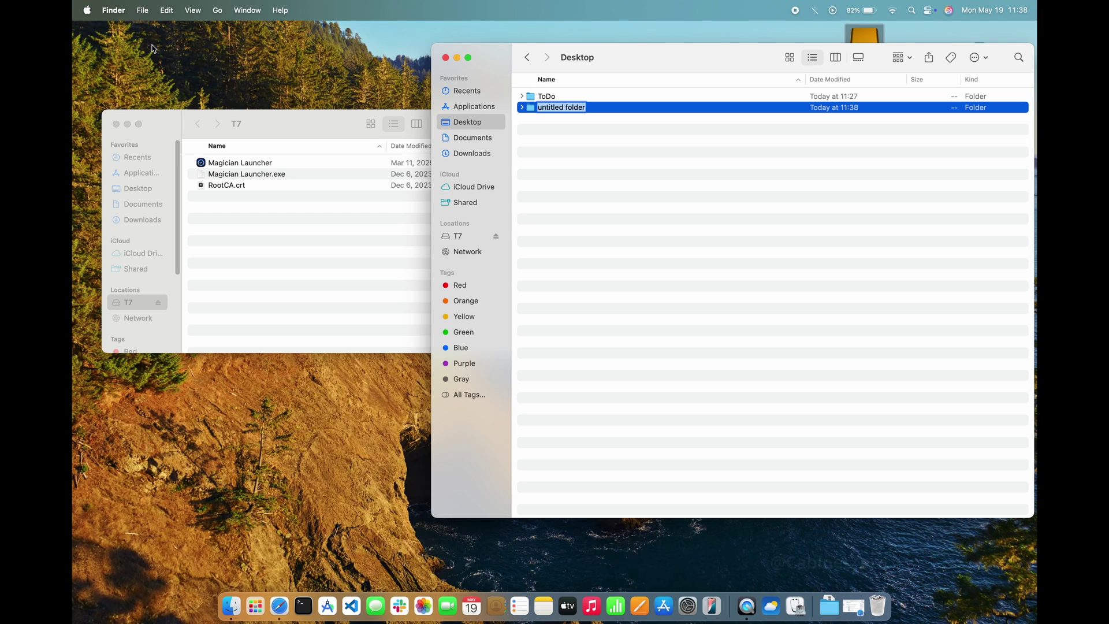
{"action": "type", "text": "T7 Files"}
{"action": "key", "text": "Return"}
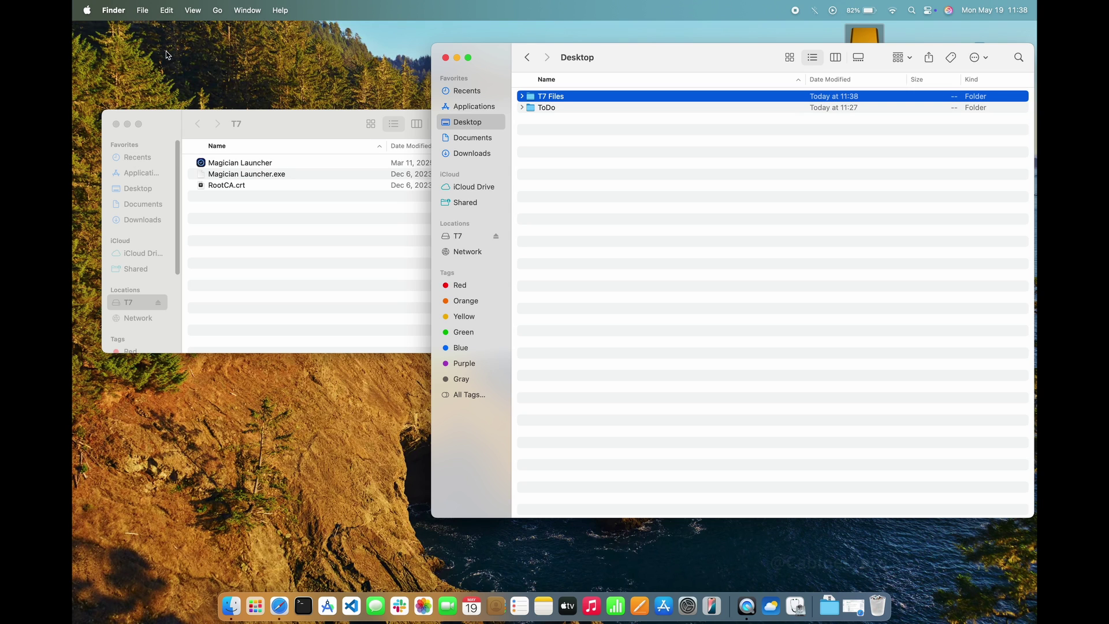
Step: Copy all three files from the T7 drive into the T7 Files folder
{"action": "double_click", "coordinate": [535, 99]}
{"action": "left_click", "coordinate": [316, 222]}
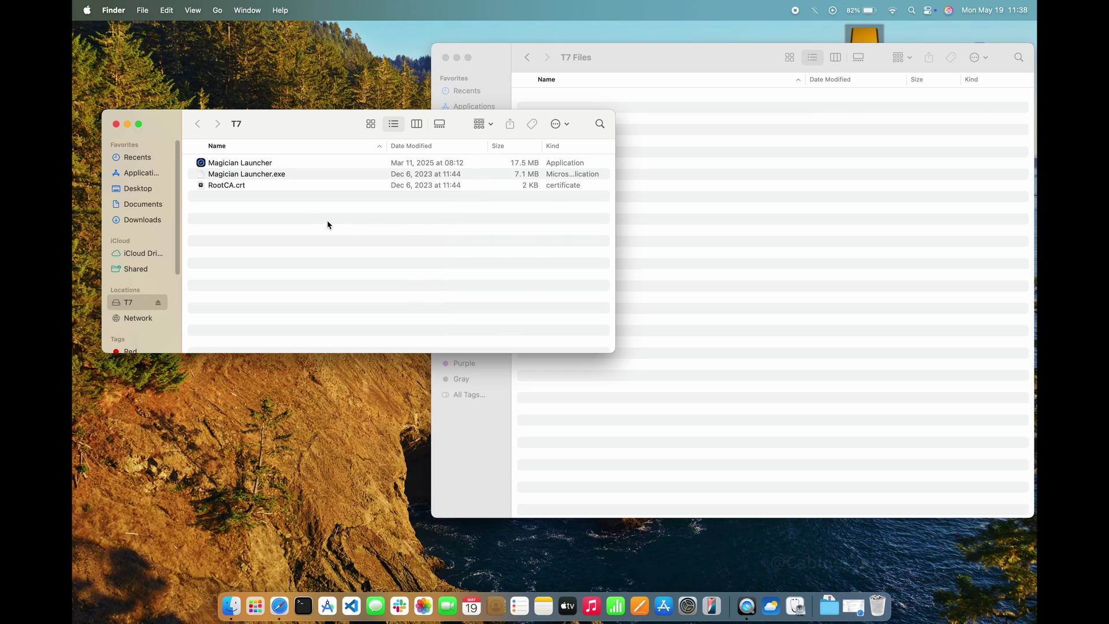
{"action": "key", "text": "super+a"}
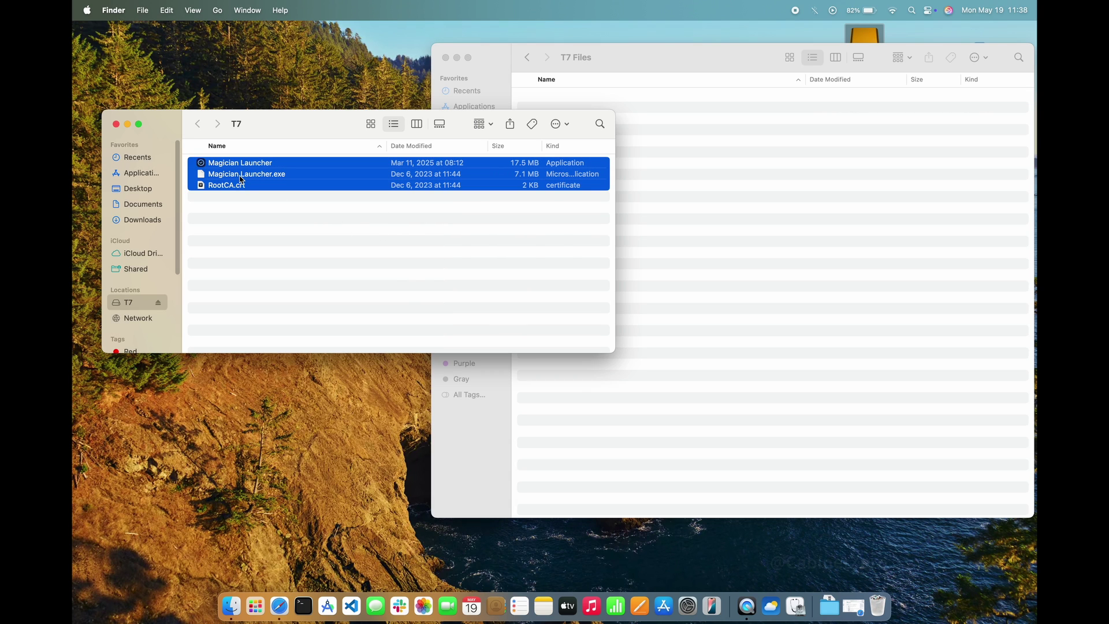
{"action": "left_click_drag", "start_coordinate": [241, 178], "coordinate": [784, 221]}
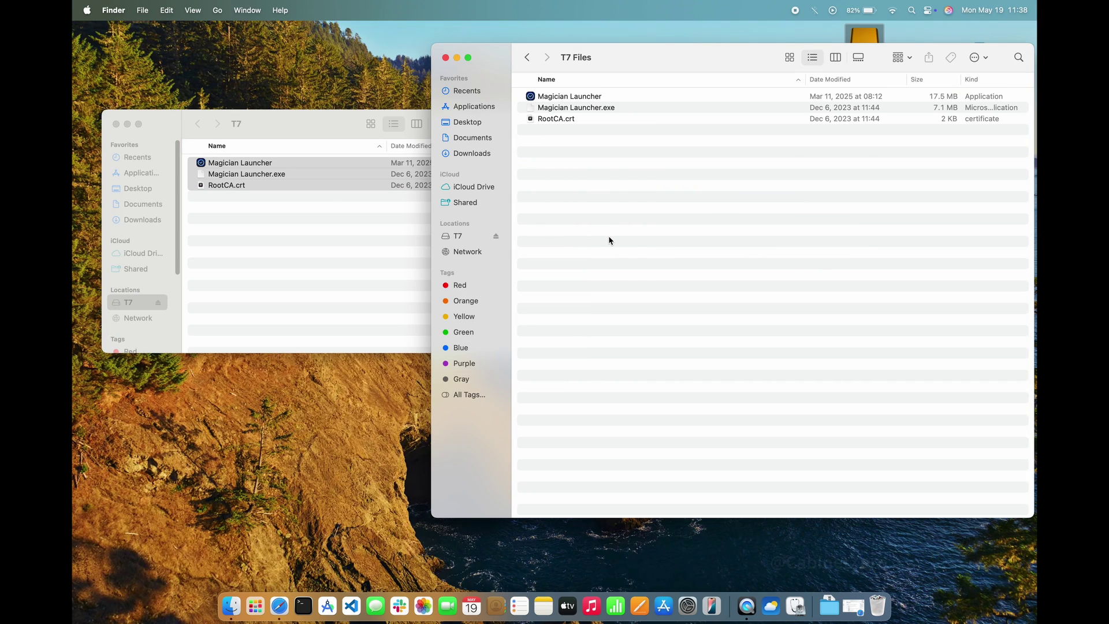
{"action": "key", "text": "super+w"}
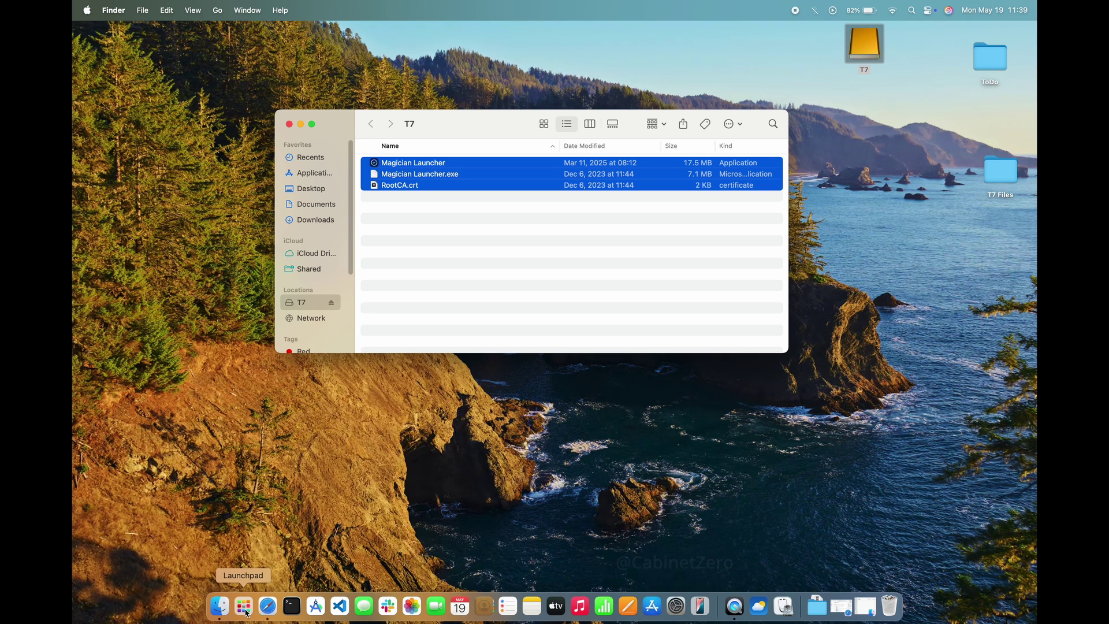
Step: Launch Disk Utility from Launchpad's Other folder
{"action": "left_click", "coordinate": [245, 608]}
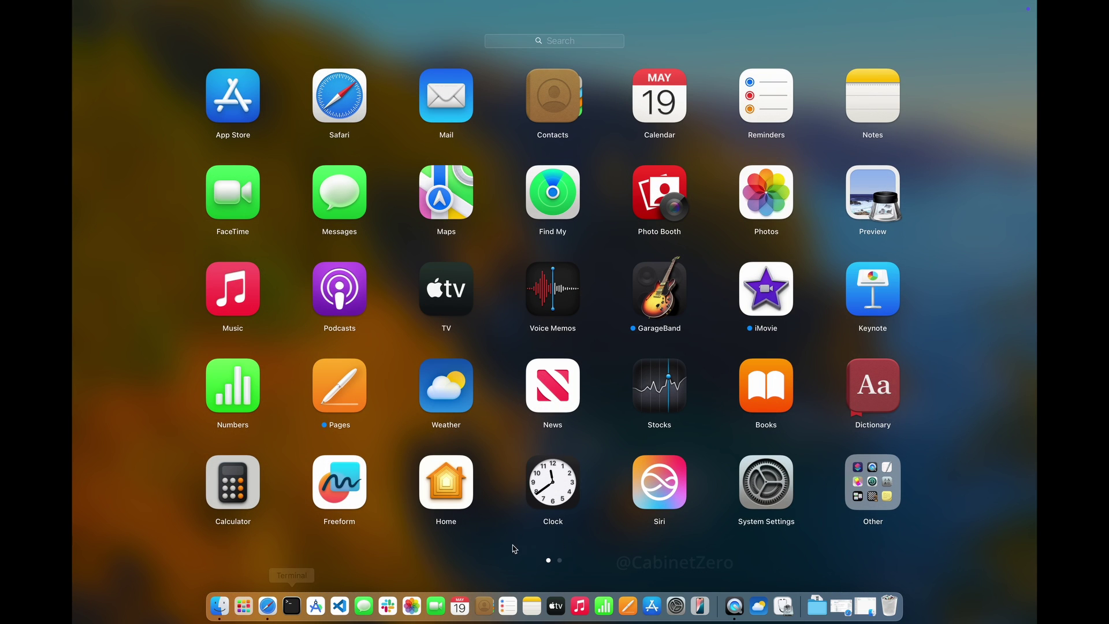
{"action": "left_click", "coordinate": [863, 511]}
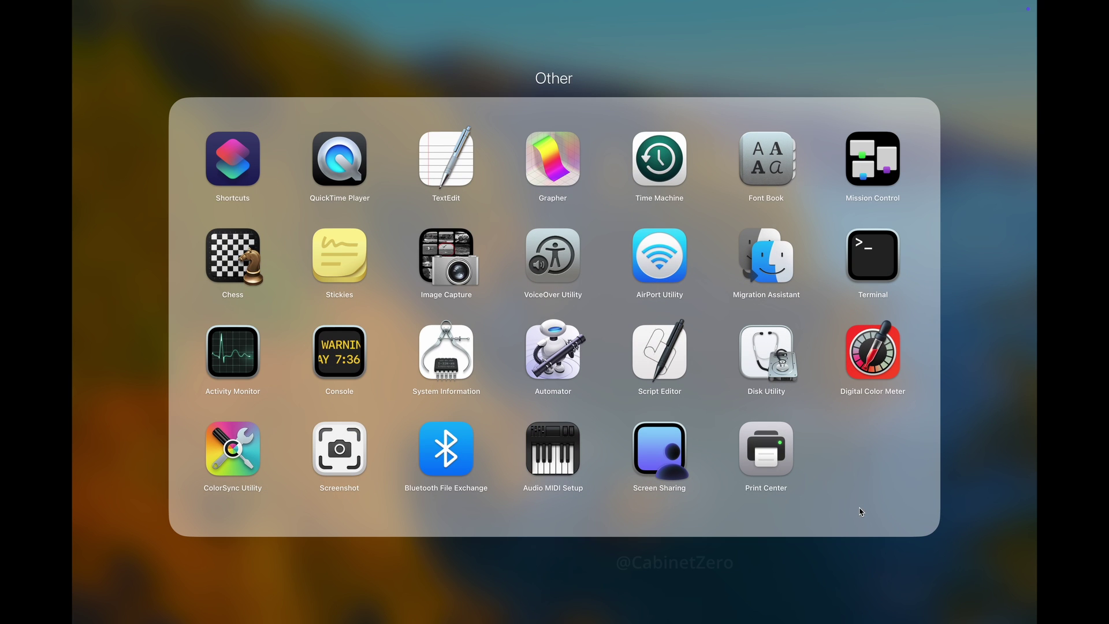
{"action": "left_click", "coordinate": [766, 373]}
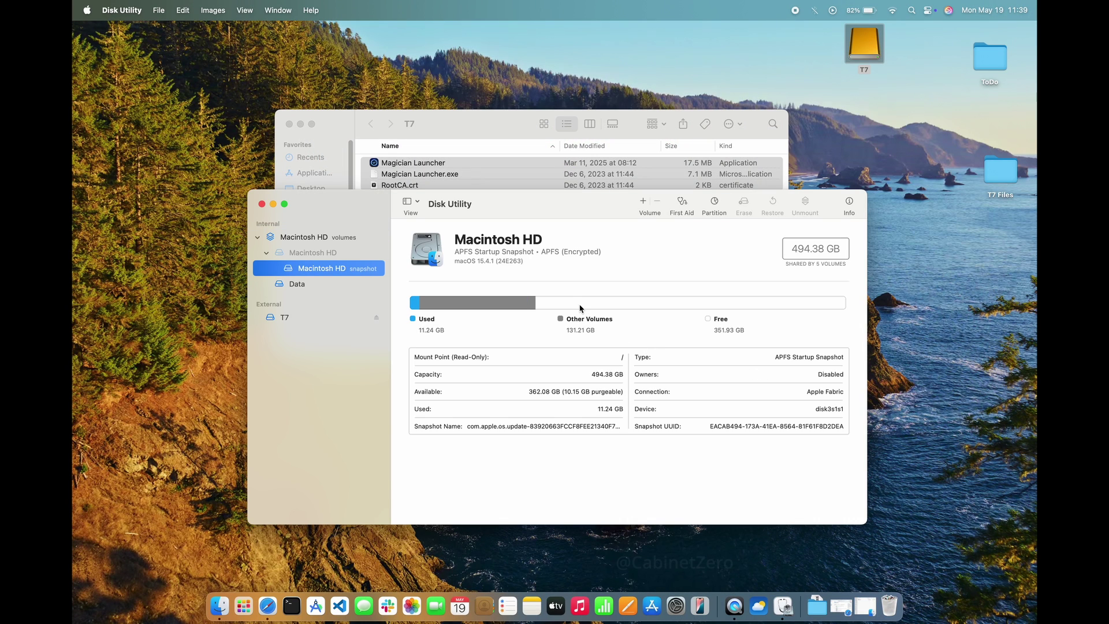
Step: Show all devices and select the Samsung PSSD T7 Media disk (2 TB, Master Boot Record)
{"action": "left_click", "coordinate": [279, 321]}
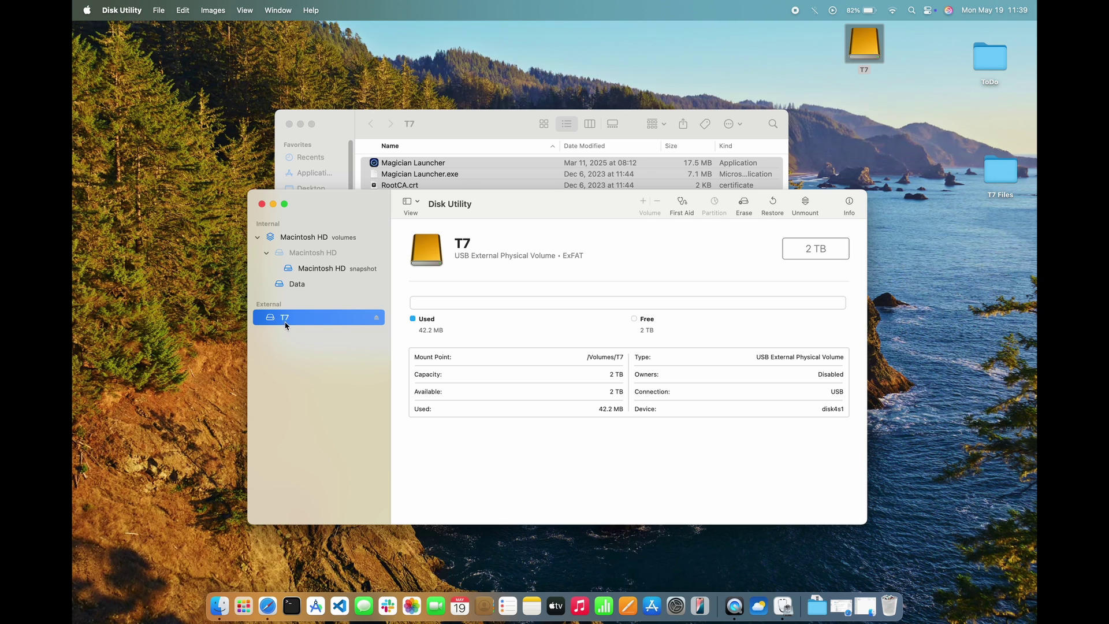
{"action": "left_click", "coordinate": [415, 201]}
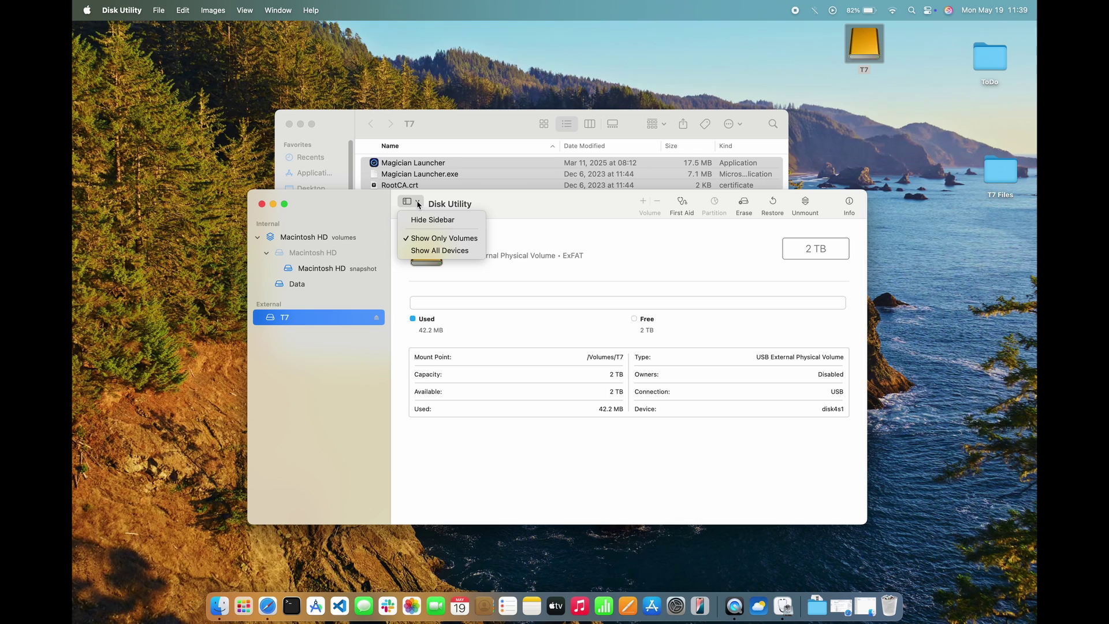
{"action": "left_click", "coordinate": [428, 249]}
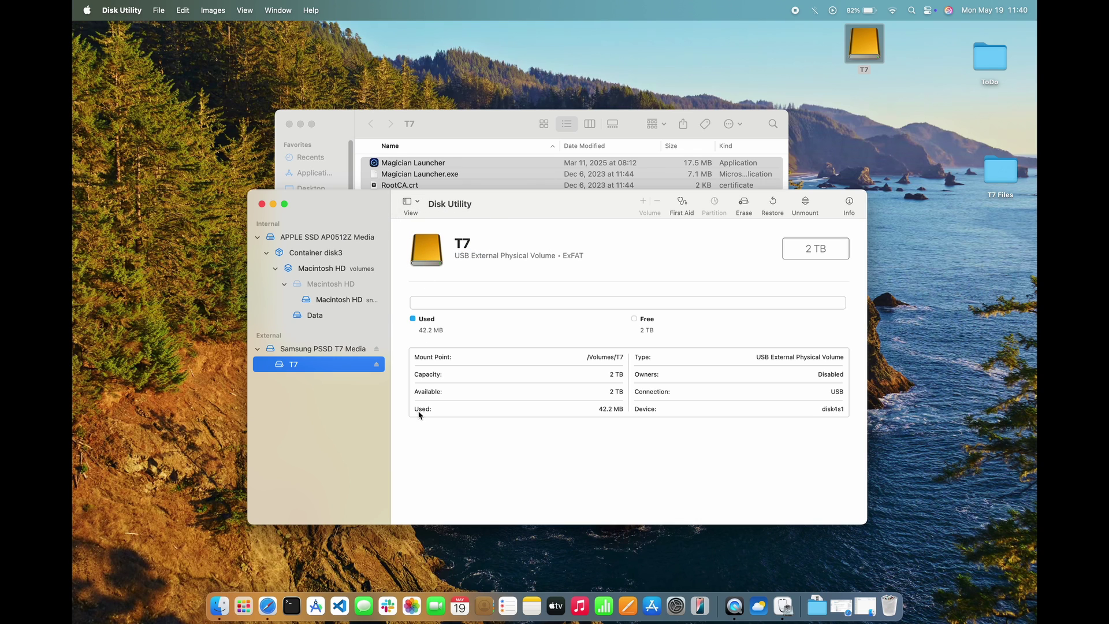
{"action": "left_click", "coordinate": [313, 350]}
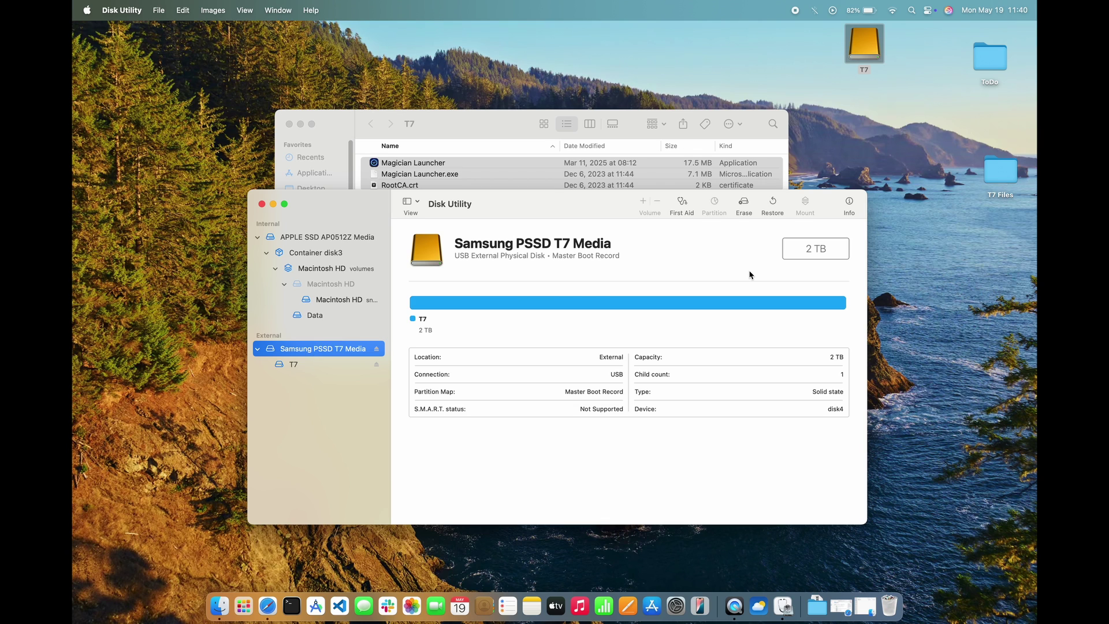
Step: Start erasing the Samsung T7 disk, keep the format, and choose the GUID Partition Map scheme
{"action": "left_click", "coordinate": [745, 202]}
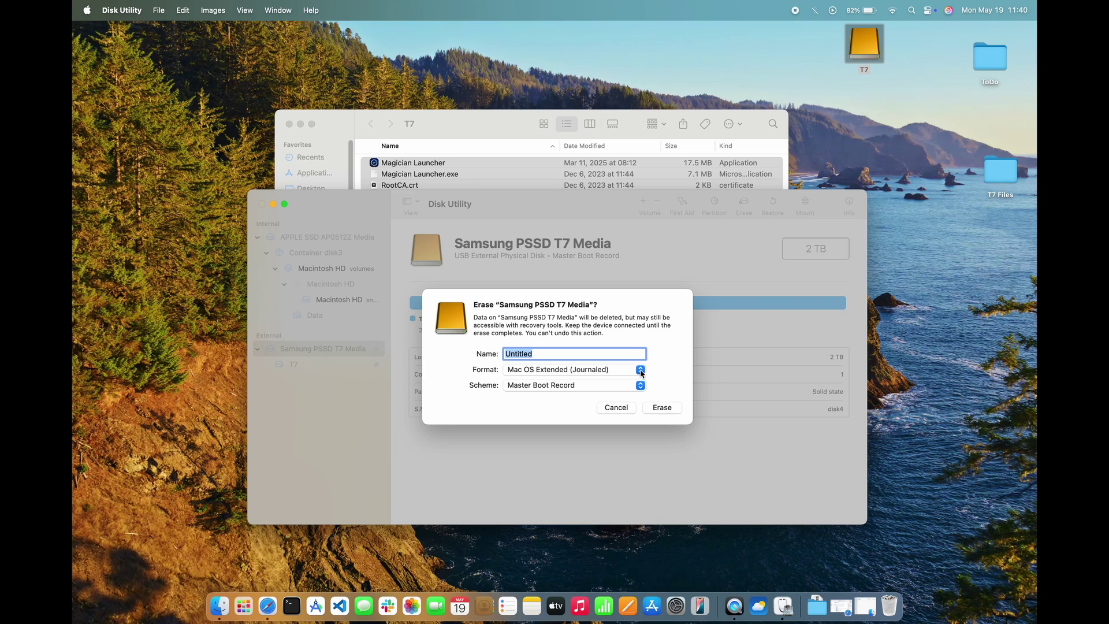
{"action": "left_click", "coordinate": [640, 371]}
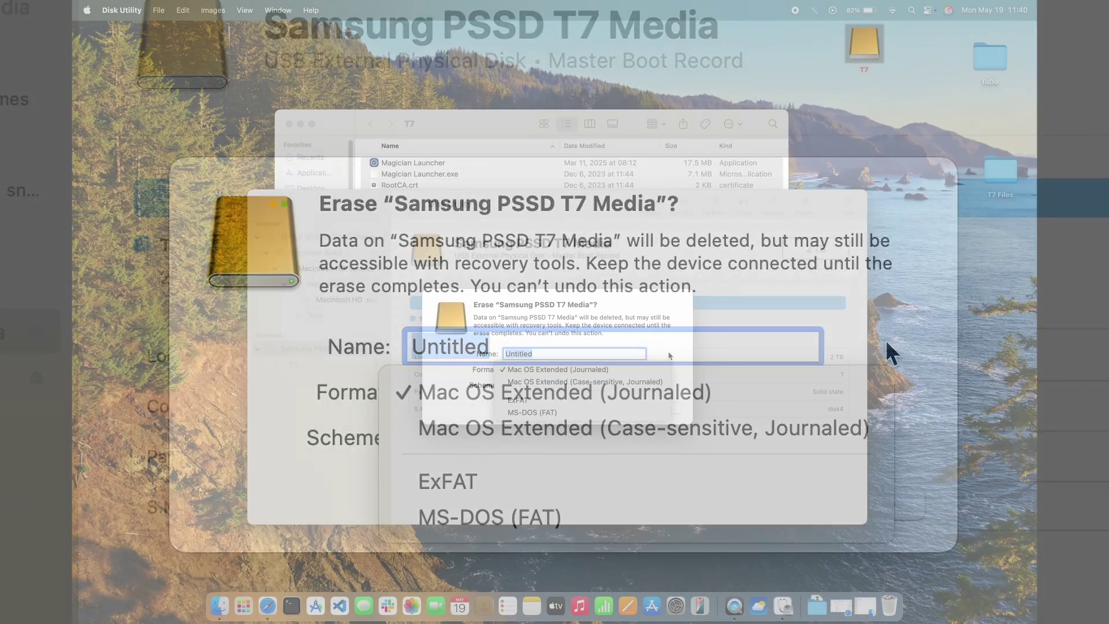
{"action": "left_click", "coordinate": [887, 347]}
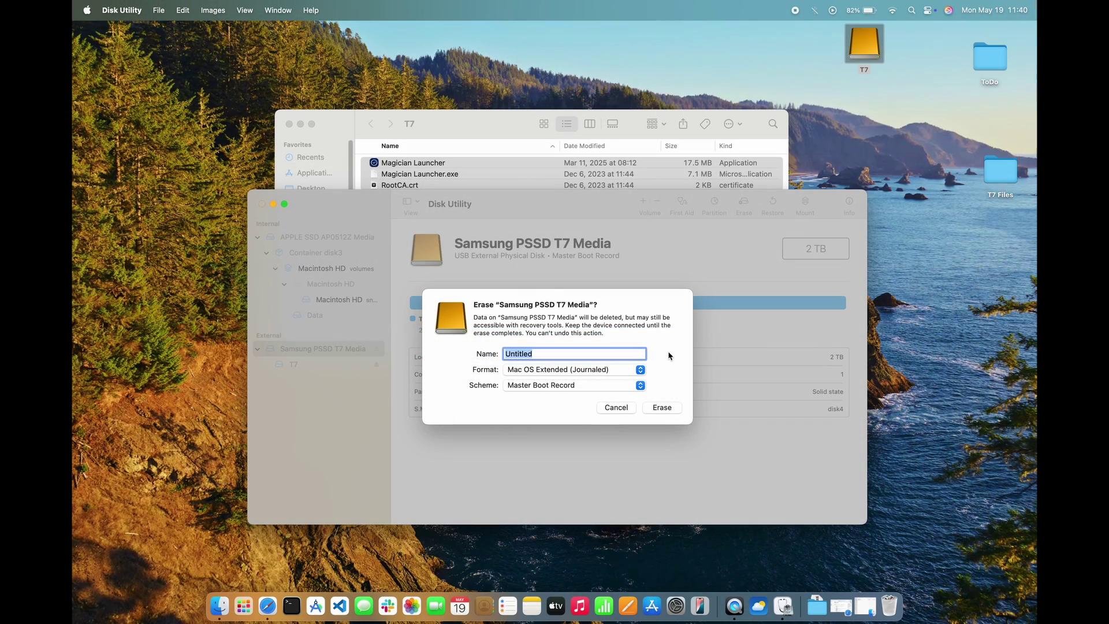
{"action": "left_click", "coordinate": [640, 386]}
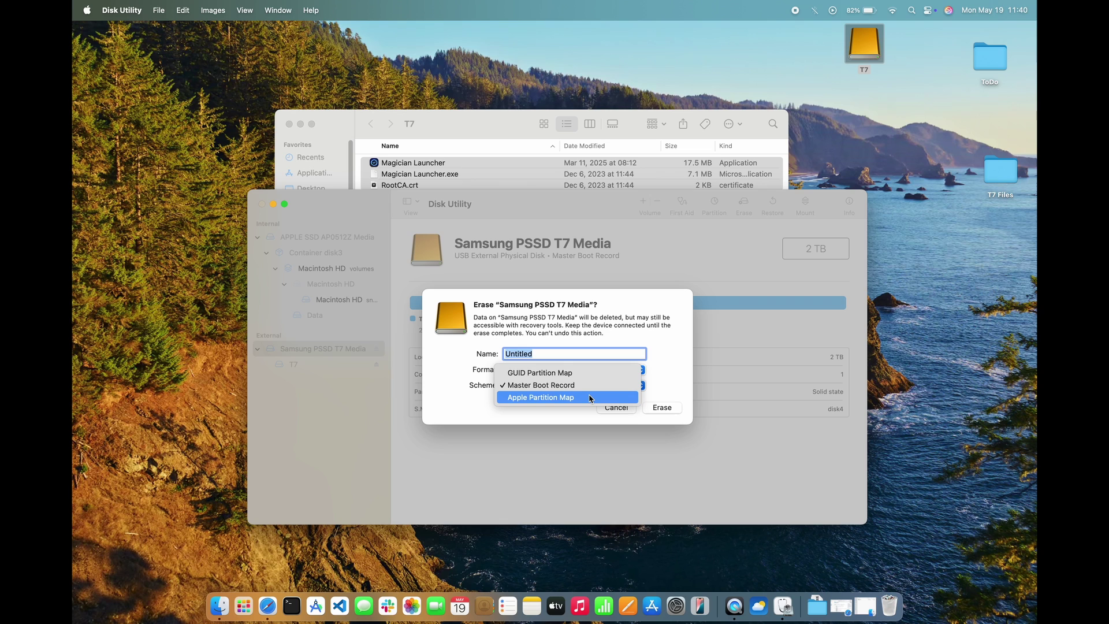
{"action": "left_click", "coordinate": [578, 376]}
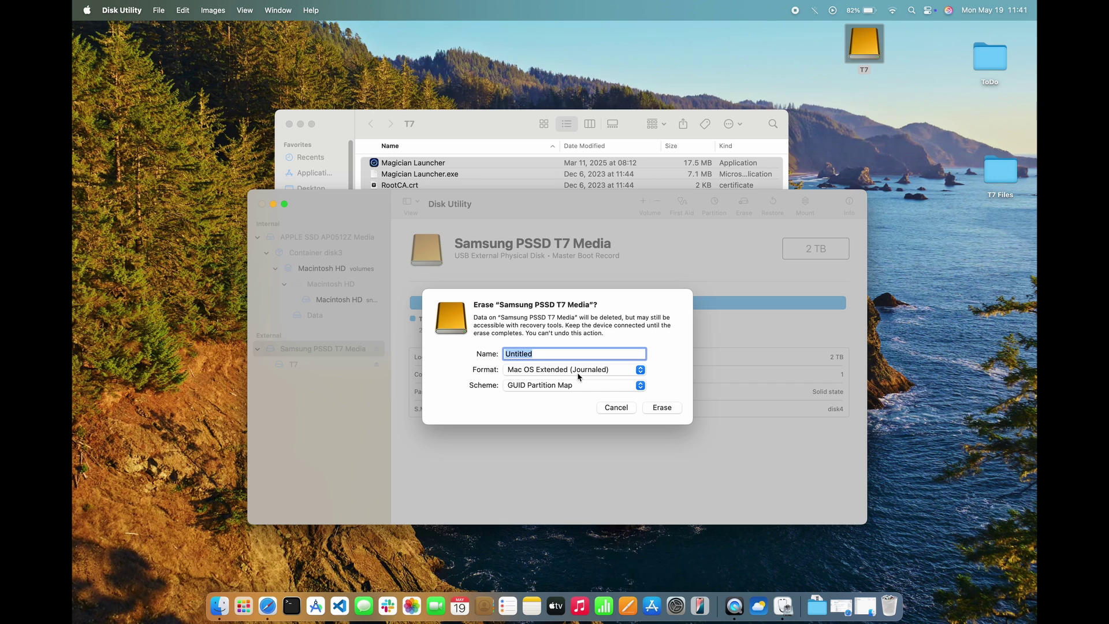
Step: Set the erase format to plain unencrypted APFS and name the volume VideoProjects1
{"action": "left_click", "coordinate": [640, 370]}
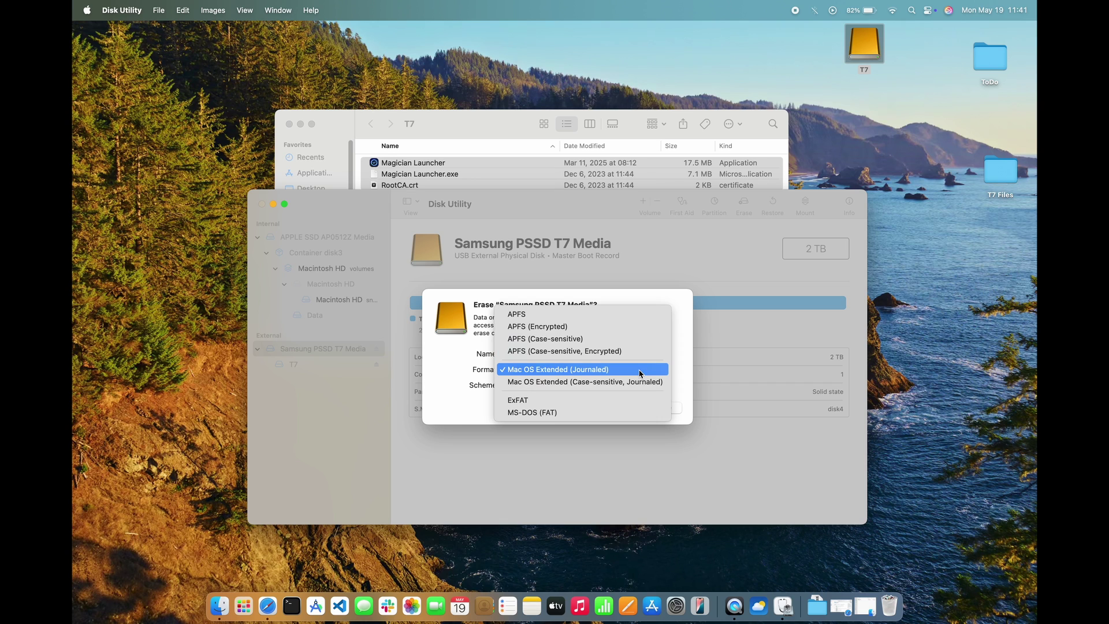
{"action": "left_click", "coordinate": [624, 330]}
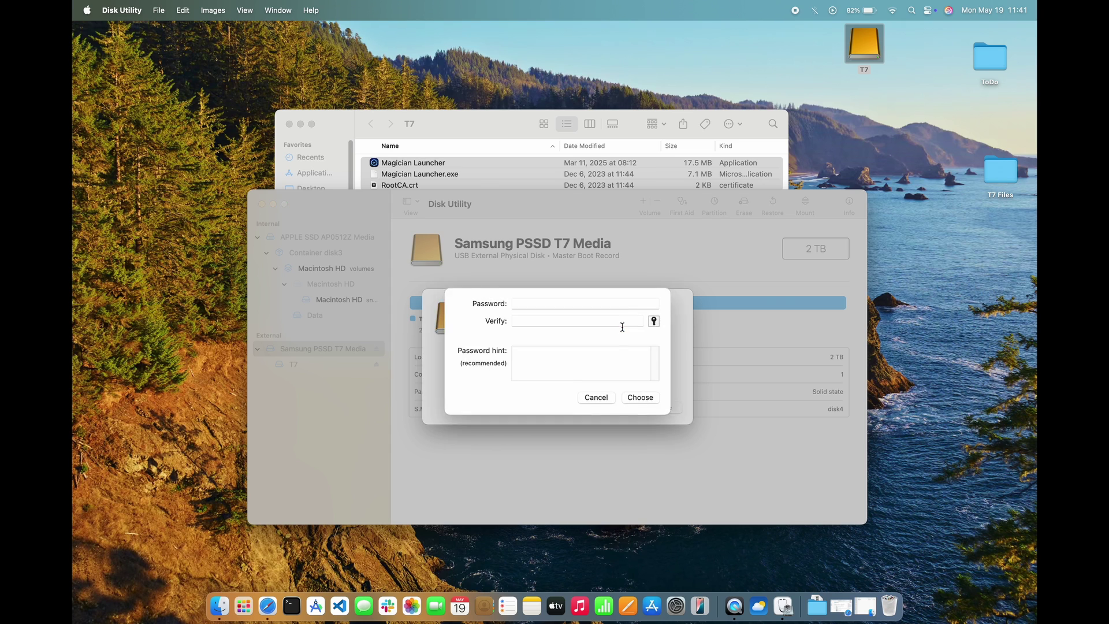
{"action": "left_click", "coordinate": [597, 403]}
{"action": "left_click", "coordinate": [599, 374]}
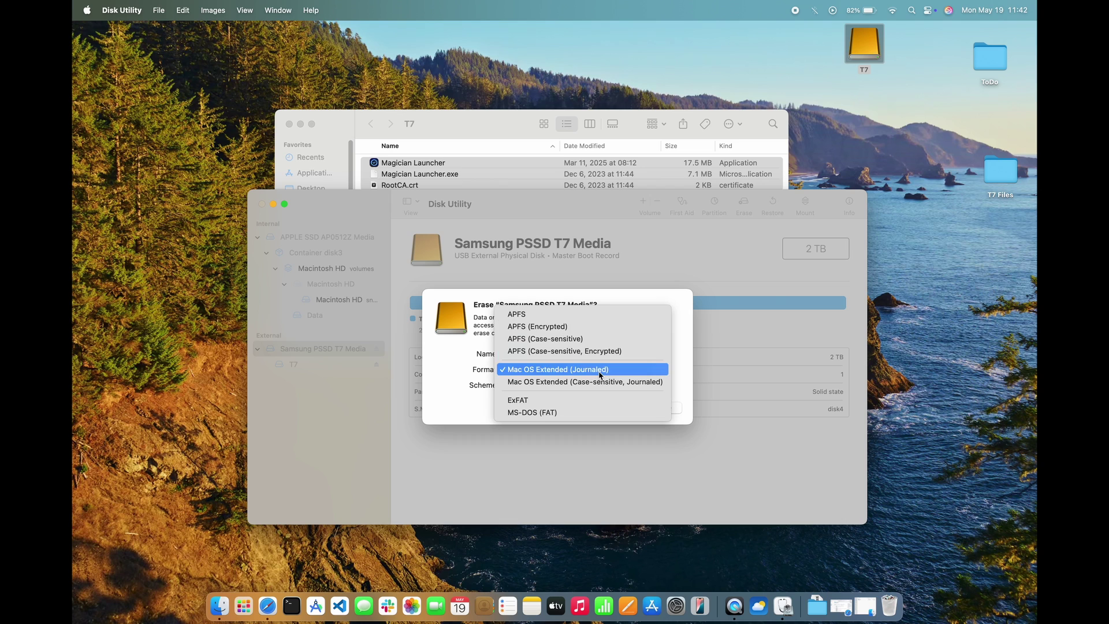
{"action": "left_click", "coordinate": [592, 314]}
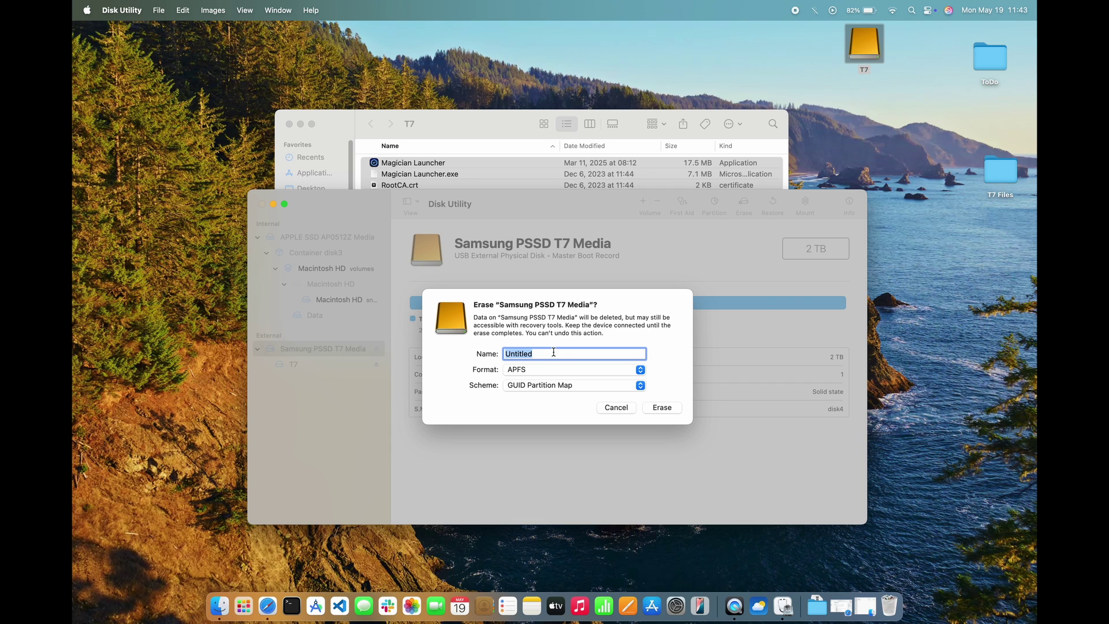
{"action": "type", "text": "VideoProjects1"}
Step: Erase the drive and scroll the detailed log down to the 'Operation successful' line
{"action": "left_click", "coordinate": [674, 408]}
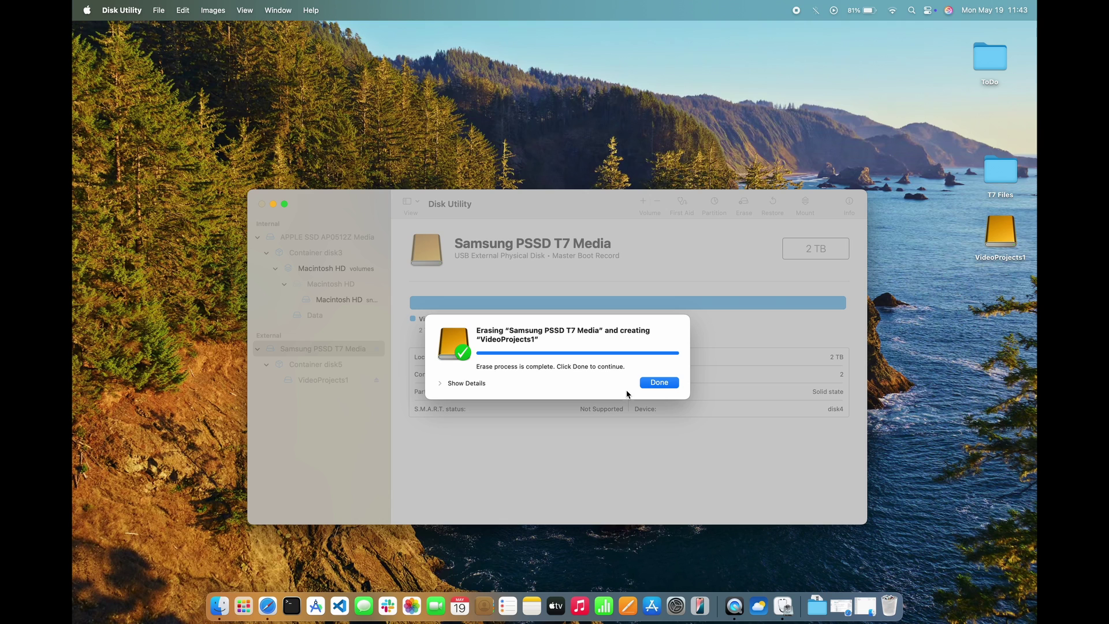
{"action": "left_click", "coordinate": [441, 384]}
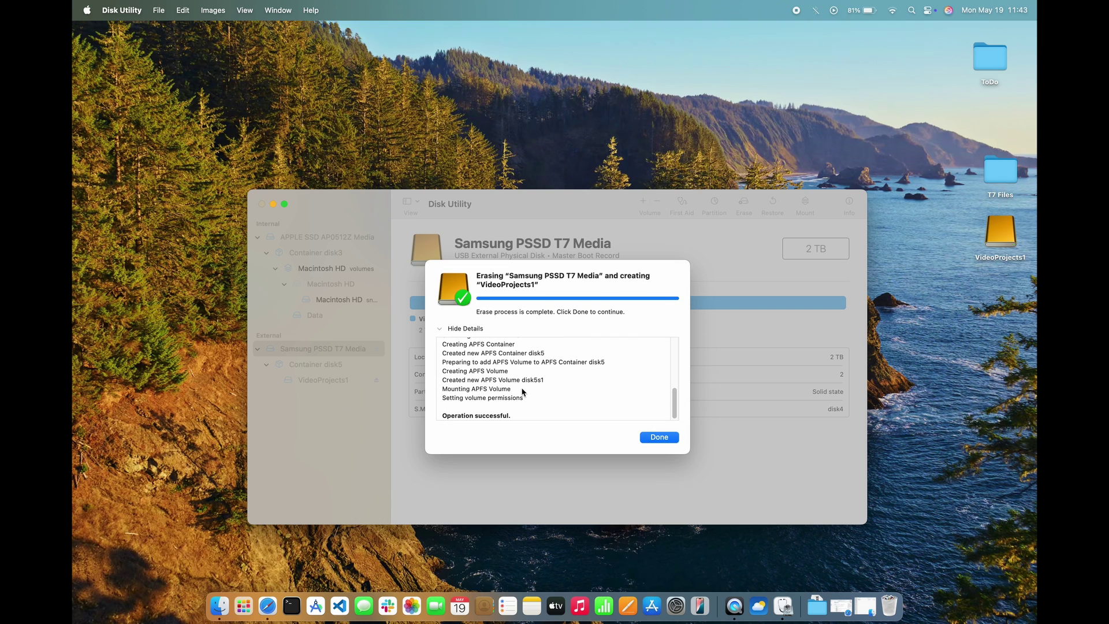
{"action": "scroll", "coordinate": [523, 393], "scroll_direction": "up", "scroll_amount": 10}
{"action": "scroll", "coordinate": [522, 393], "scroll_direction": "up", "scroll_amount": 2}
{"action": "scroll", "coordinate": [523, 392], "scroll_direction": "down", "scroll_amount": 5}
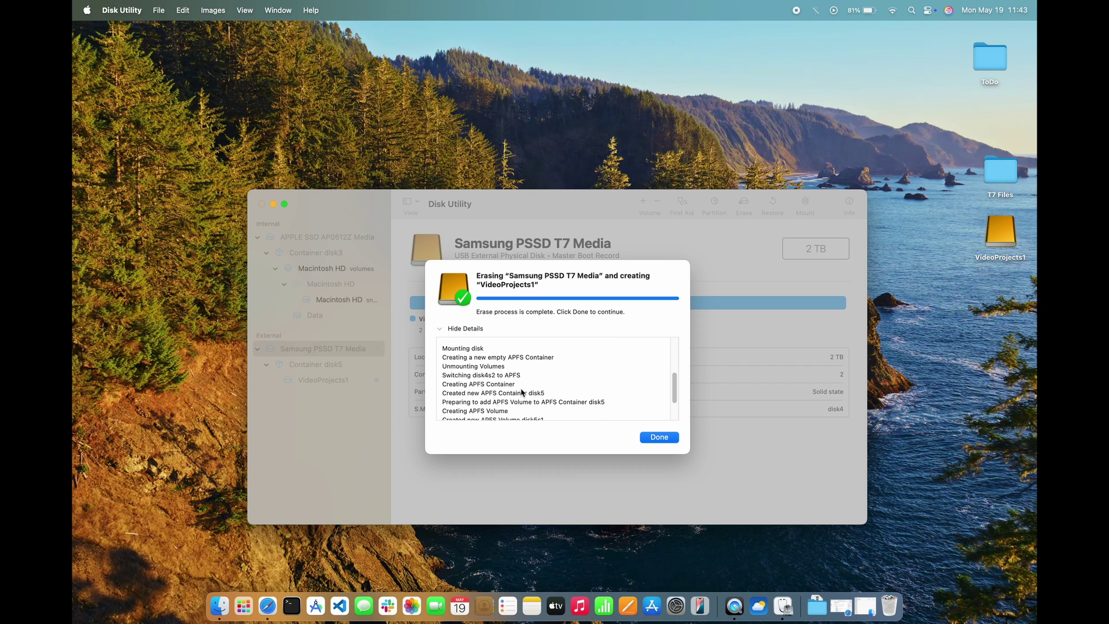
{"action": "scroll", "coordinate": [522, 392], "scroll_direction": "down", "scroll_amount": 3}
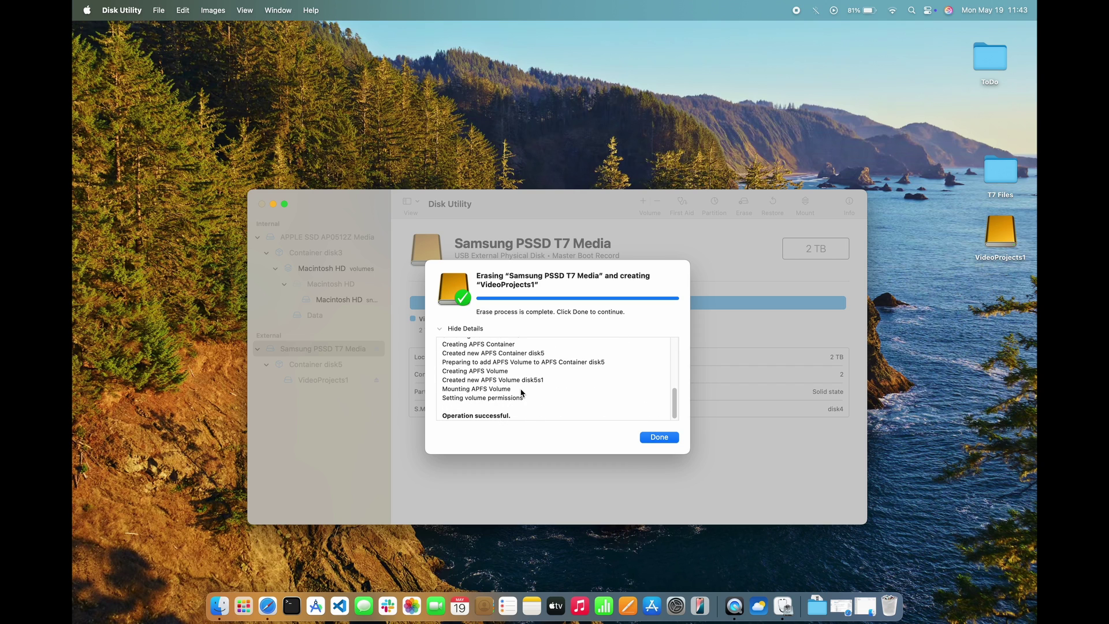
Step: Close the erase report and verify the Samsung disk uses GUID Partition Map and VideoProjects1 is APFS
{"action": "left_click", "coordinate": [665, 440]}
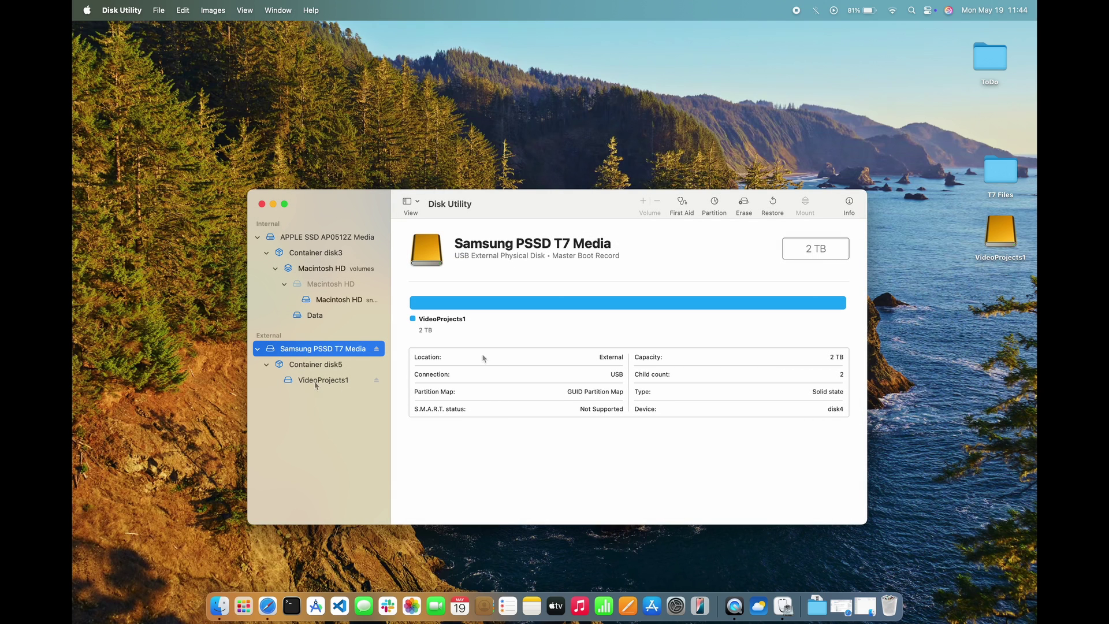
{"action": "left_click", "coordinate": [321, 382]}
{"action": "left_click", "coordinate": [327, 349]}
{"action": "left_click_drag", "start_coordinate": [554, 256], "coordinate": [631, 256]}
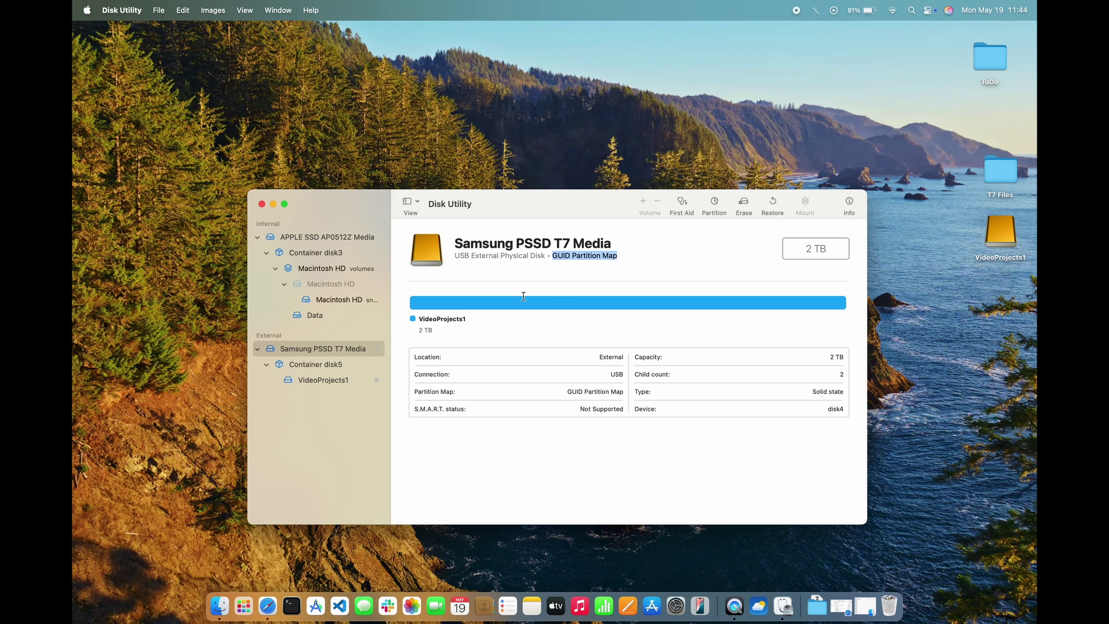
{"action": "left_click", "coordinate": [334, 381]}
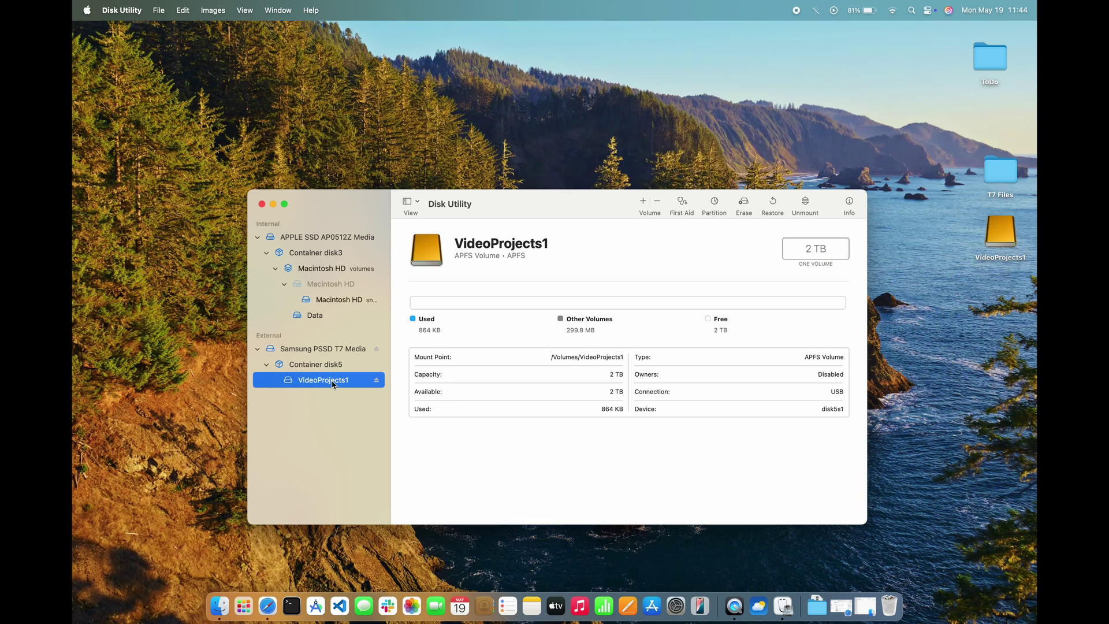
{"action": "double_click", "coordinate": [512, 256]}
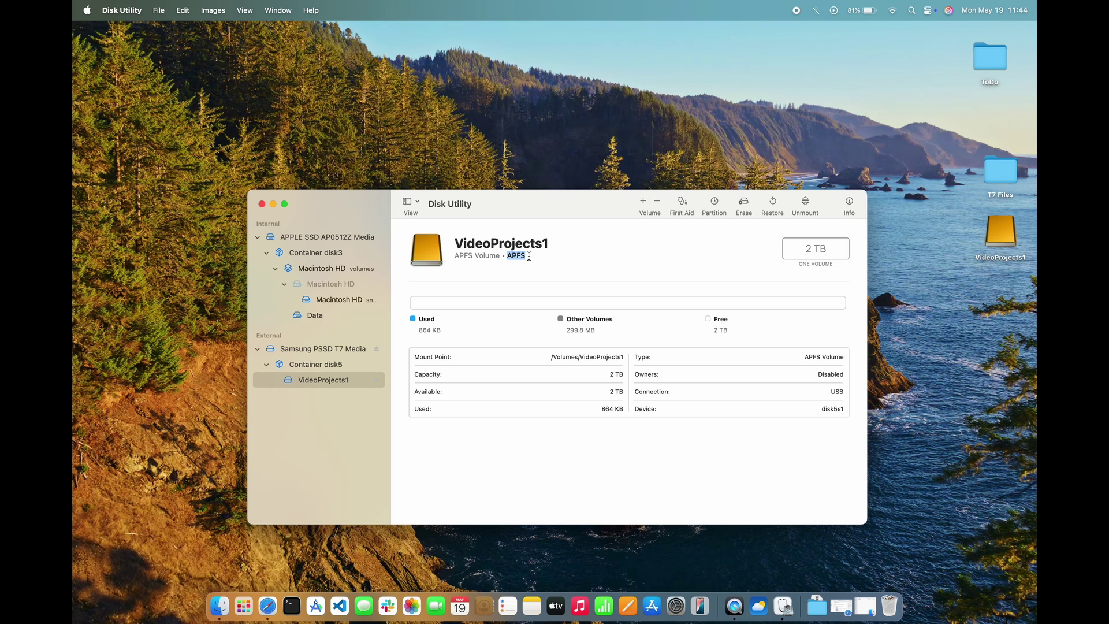
Step: Quit Disk Utility, confirm the empty VideoProjects1 volume is APFS via Get Info, then eject it
{"action": "left_click", "coordinate": [262, 204]}
{"action": "double_click", "coordinate": [1001, 231]}
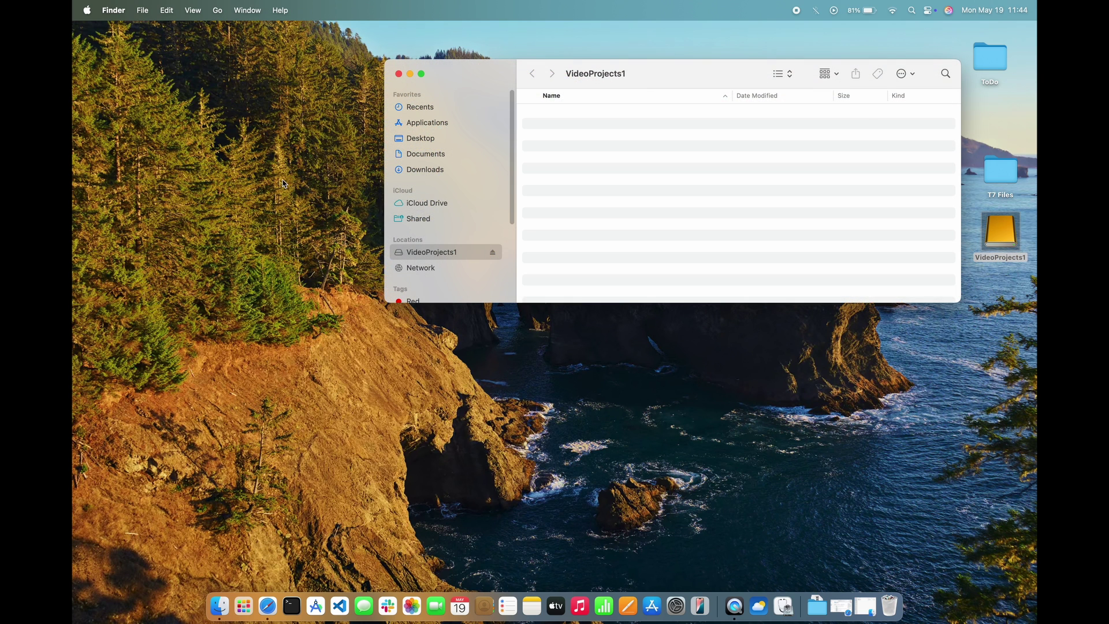
{"action": "left_click", "coordinate": [143, 12]}
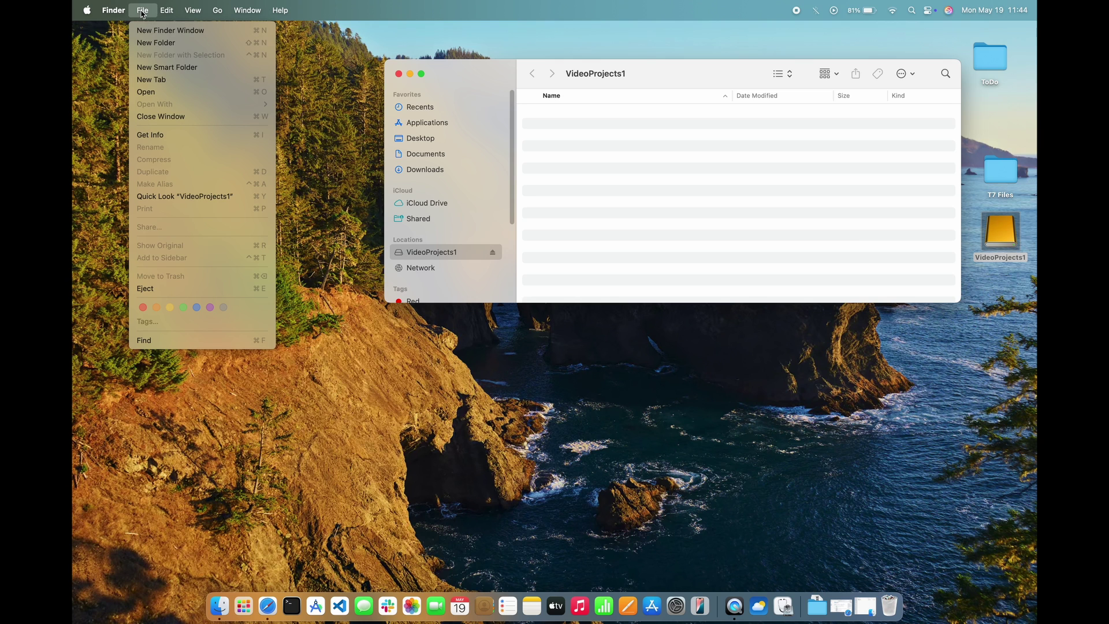
{"action": "left_click", "coordinate": [151, 136]}
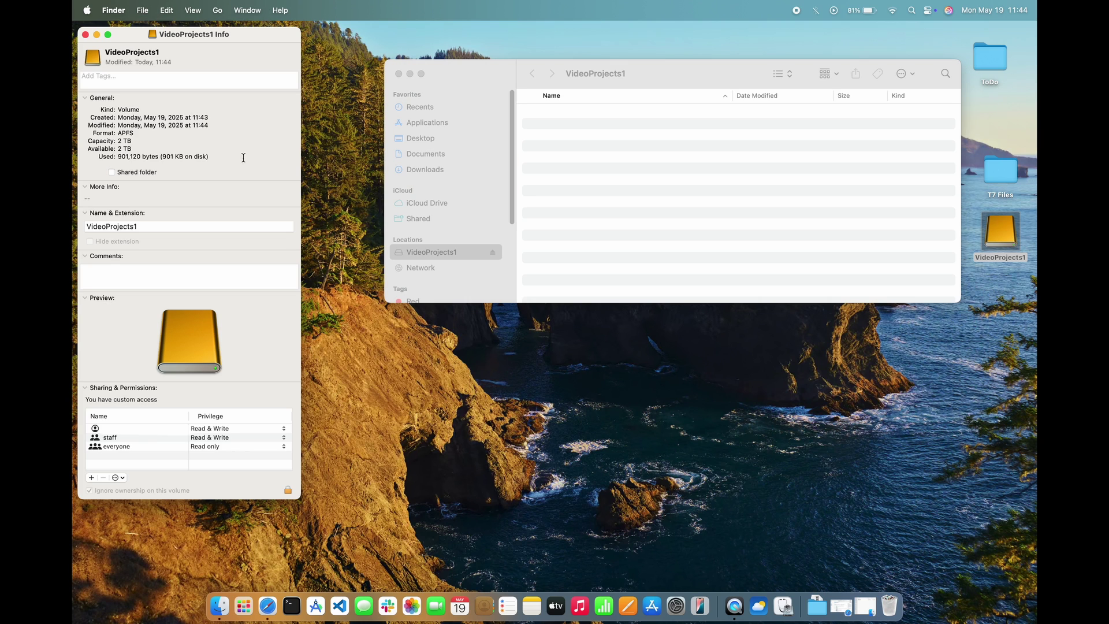
{"action": "double_click", "coordinate": [126, 134]}
{"action": "left_click", "coordinate": [85, 35]}
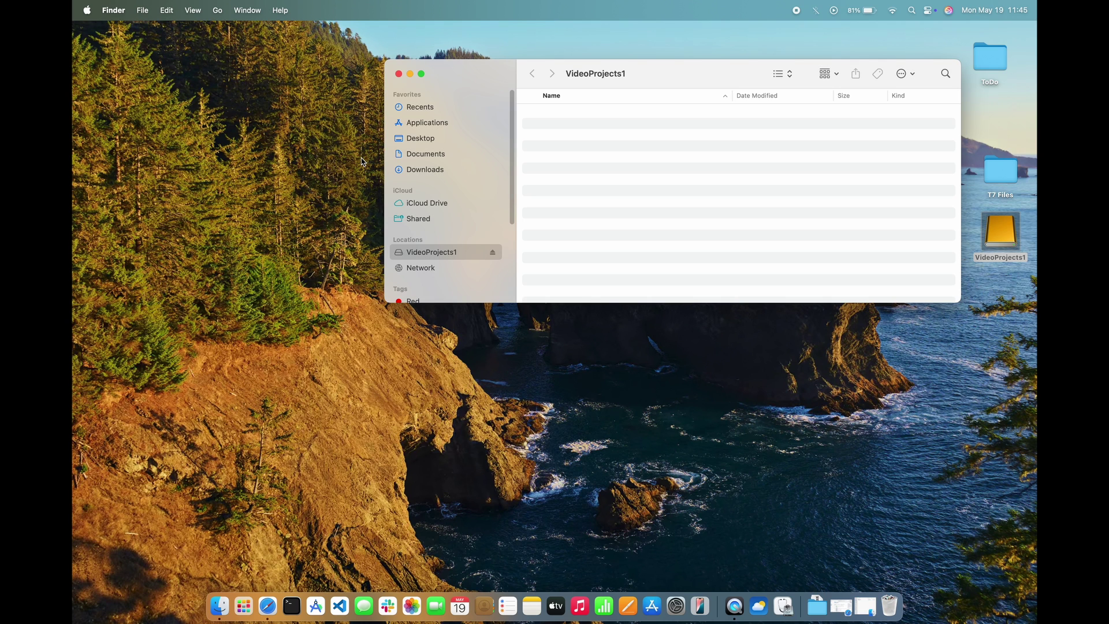
{"action": "left_click", "coordinate": [494, 258]}
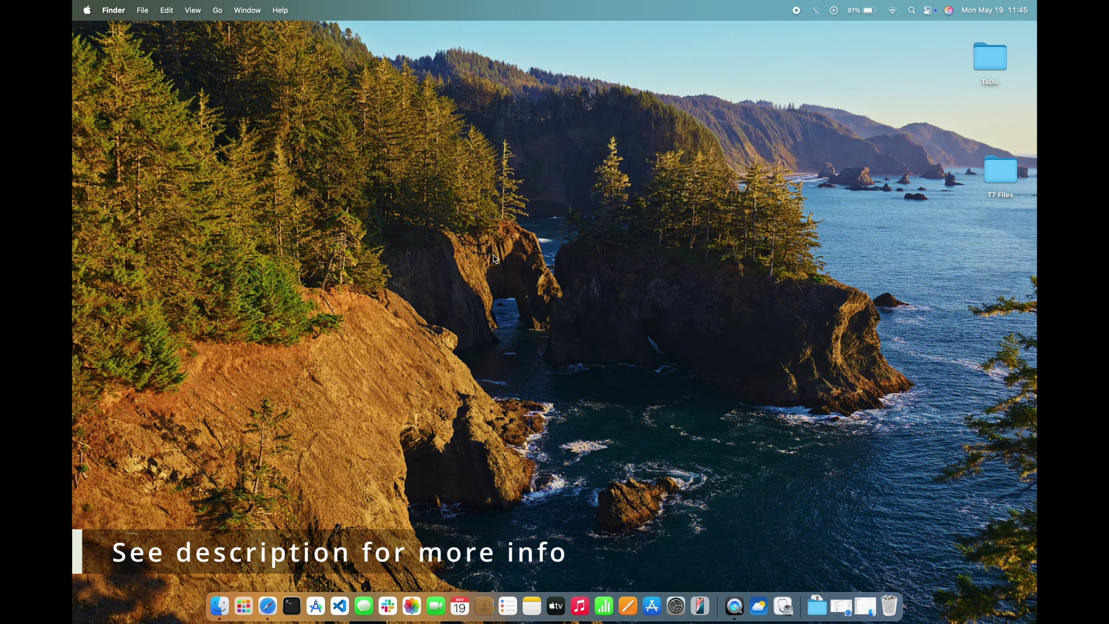